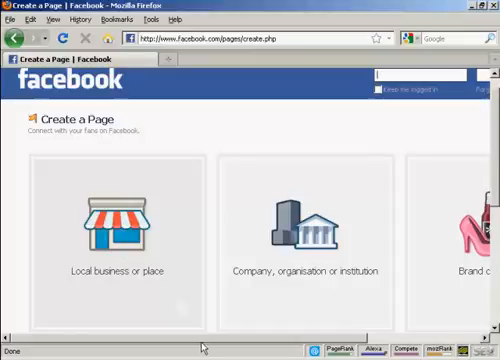
pyautogui.moveTo(203, 340); pyautogui.dragTo(270, 340)
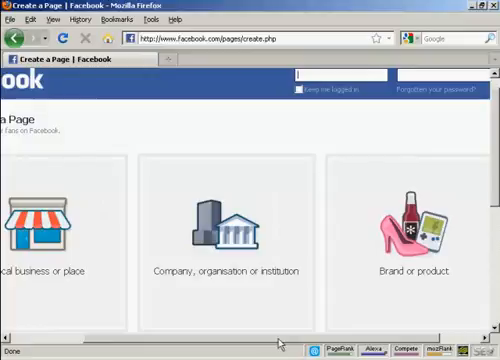
pyautogui.moveTo(263, 340); pyautogui.dragTo(342, 342)
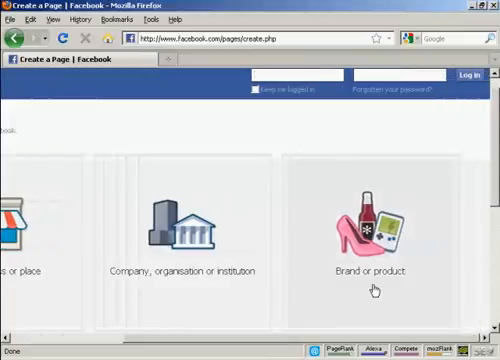
pyautogui.moveTo(495, 140); pyautogui.dragTo(495, 220)
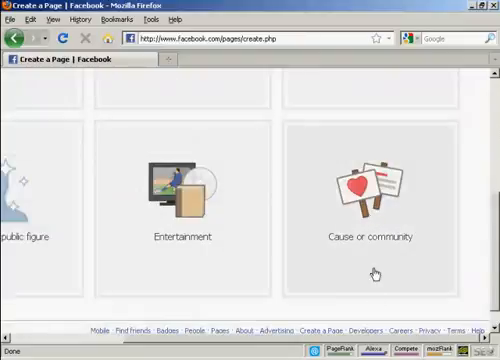
pyautogui.moveTo(376, 339); pyautogui.dragTo(280, 339)
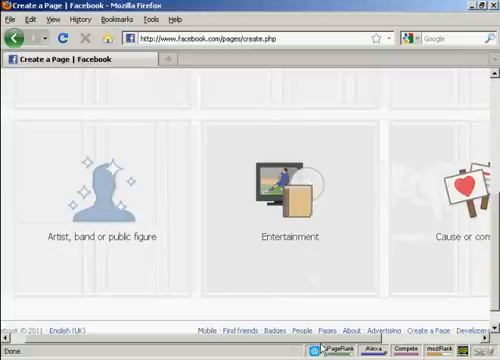
pyautogui.moveTo(310, 339); pyautogui.dragTo(296, 339)
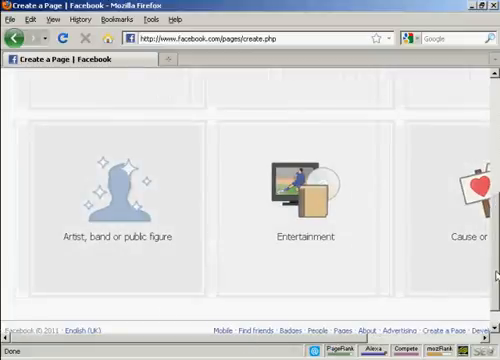
pyautogui.moveTo(494, 272); pyautogui.dragTo(494, 180)
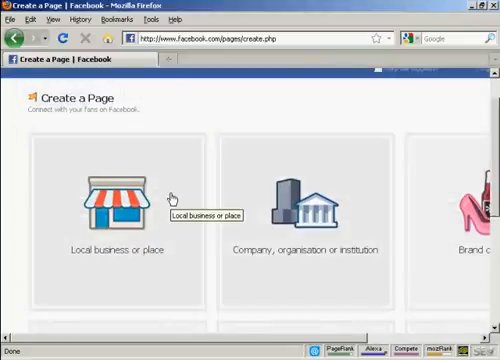
# Submit a Local business page in the Community/Government category for Yarrowford Village Hall.
pyautogui.click(117, 222)
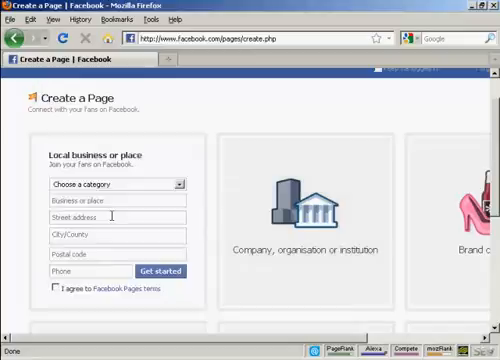
pyautogui.click(180, 185)
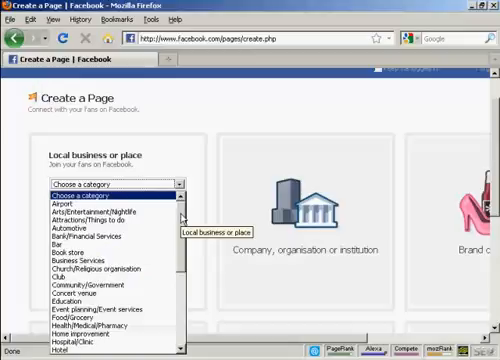
pyautogui.scroll(-1, 182, 228)
pyautogui.scroll(-2, 182, 228)
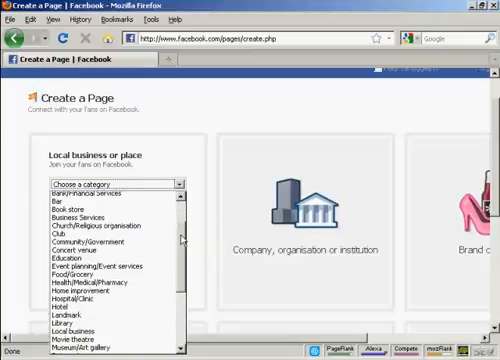
pyautogui.scroll(-2, 182, 240)
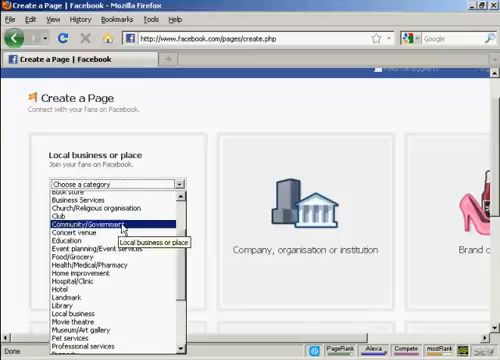
pyautogui.click(120, 225)
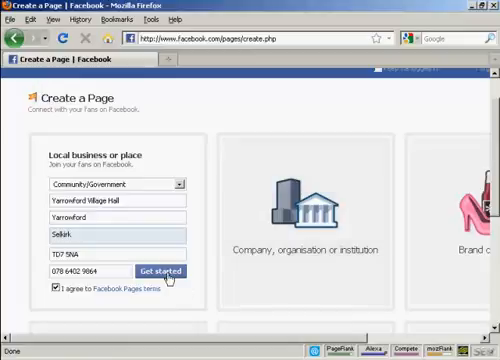
pyautogui.click(162, 271)
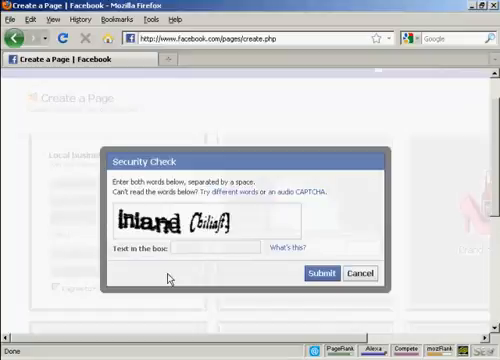
pyautogui.write('inland Chiliaftl')
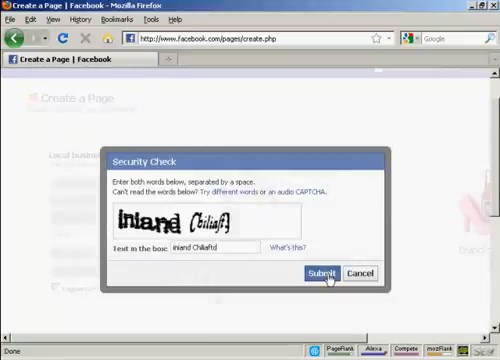
# Submit the CAPTCHA answer to pass the security check.
pyautogui.click(322, 274)
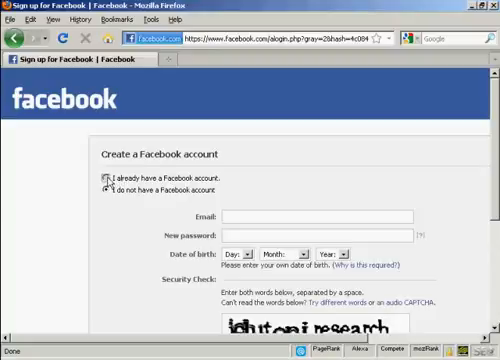
# Sign up a new Facebook account with the terms accepted, keeping 'I do not have a Facebook account'.
pyautogui.click(106, 178)
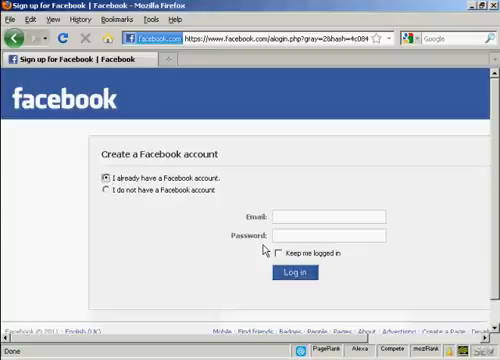
pyautogui.click(106, 190)
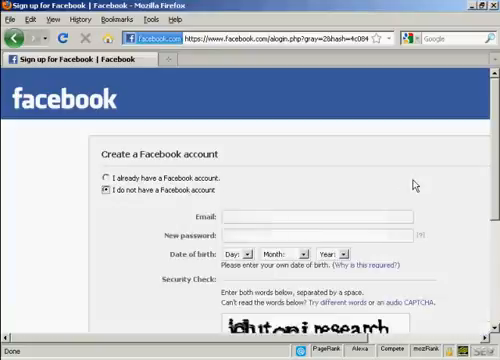
pyautogui.moveTo(493, 152); pyautogui.dragTo(493, 184)
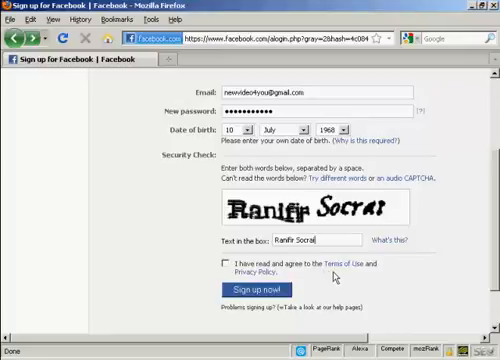
pyautogui.click(225, 264)
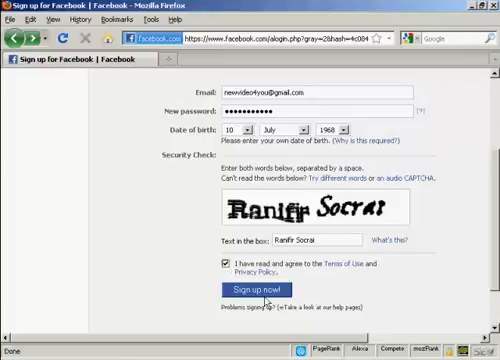
pyautogui.click(257, 290)
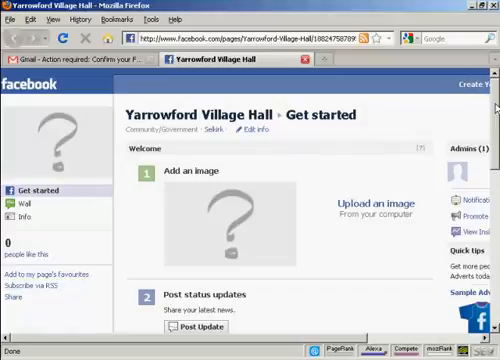
pyautogui.scroll(-1, 494, 105)
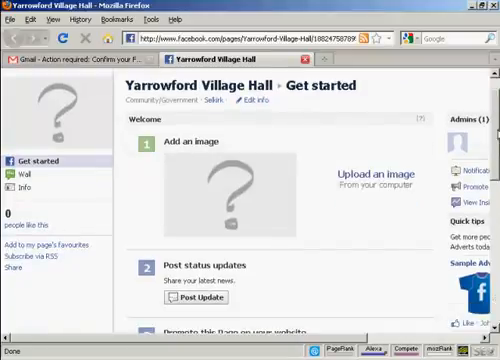
pyautogui.moveTo(494, 140); pyautogui.dragTo(494, 172)
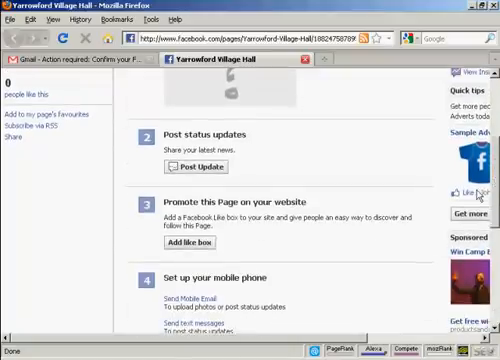